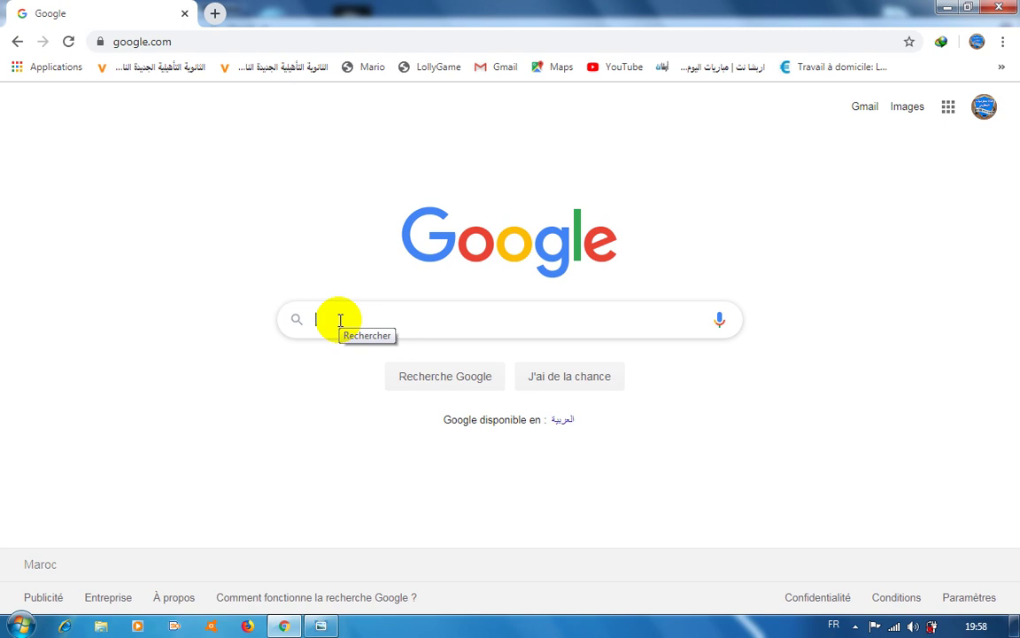
- Search Google for "hot potatoes" and open the Hot Potatoes Home Page at hotpot.uvic.ca
text(hot)
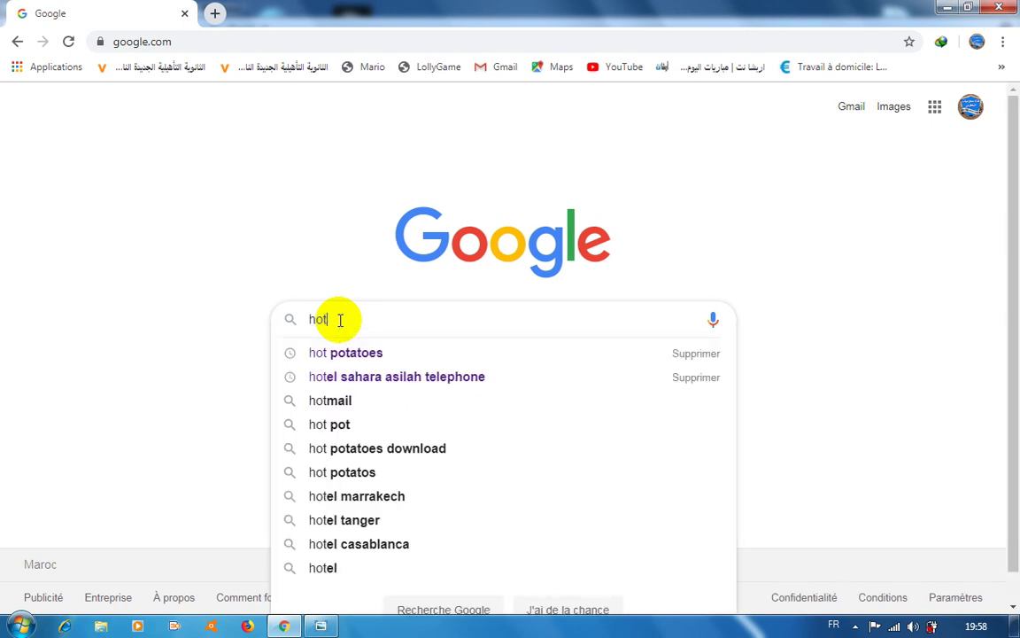
key(Down)
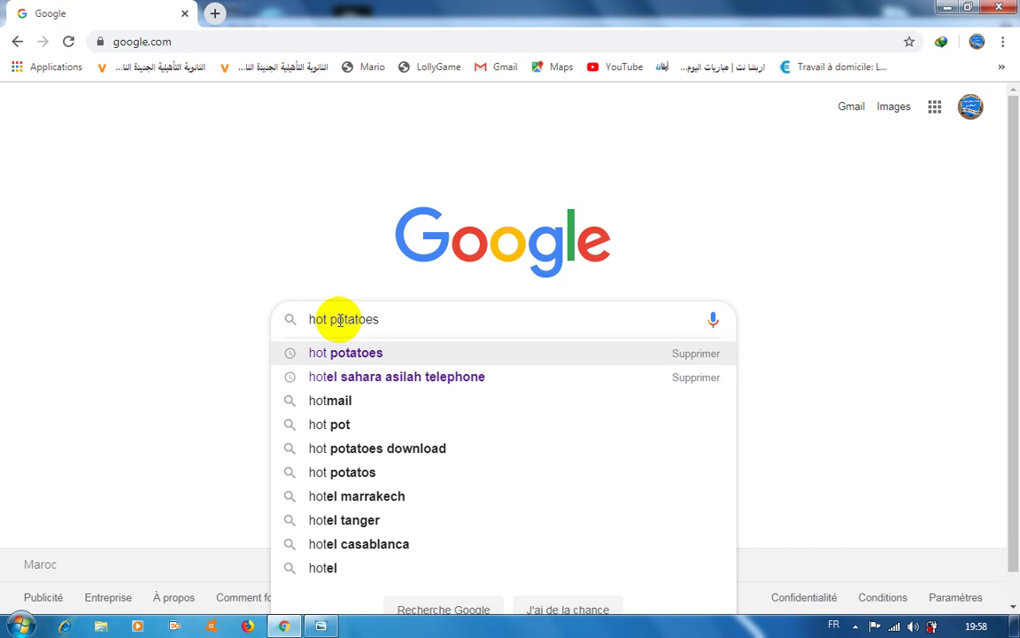
click(392, 353)
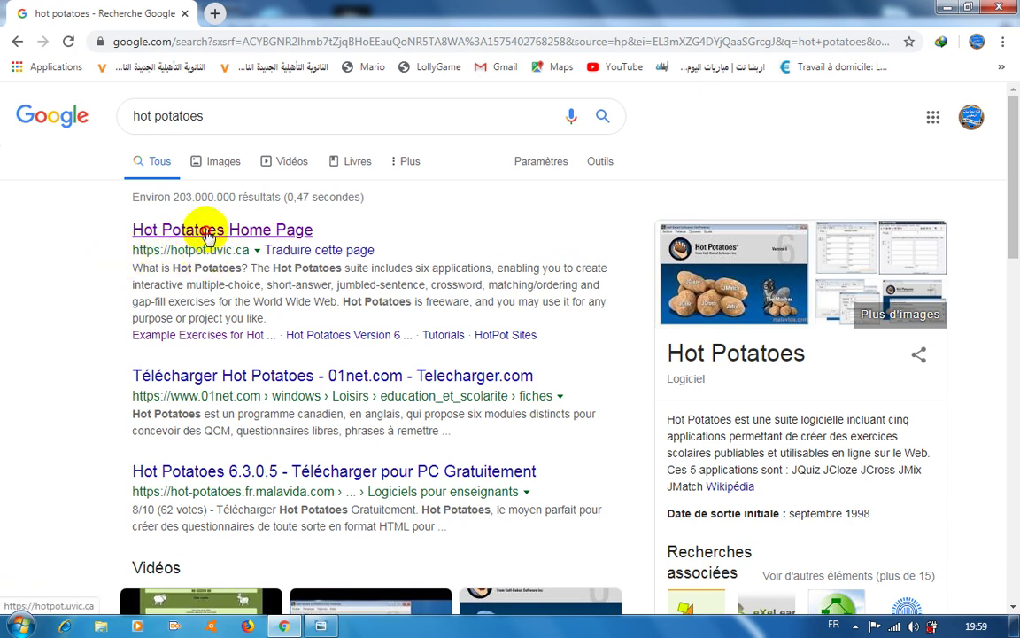
click(205, 232)
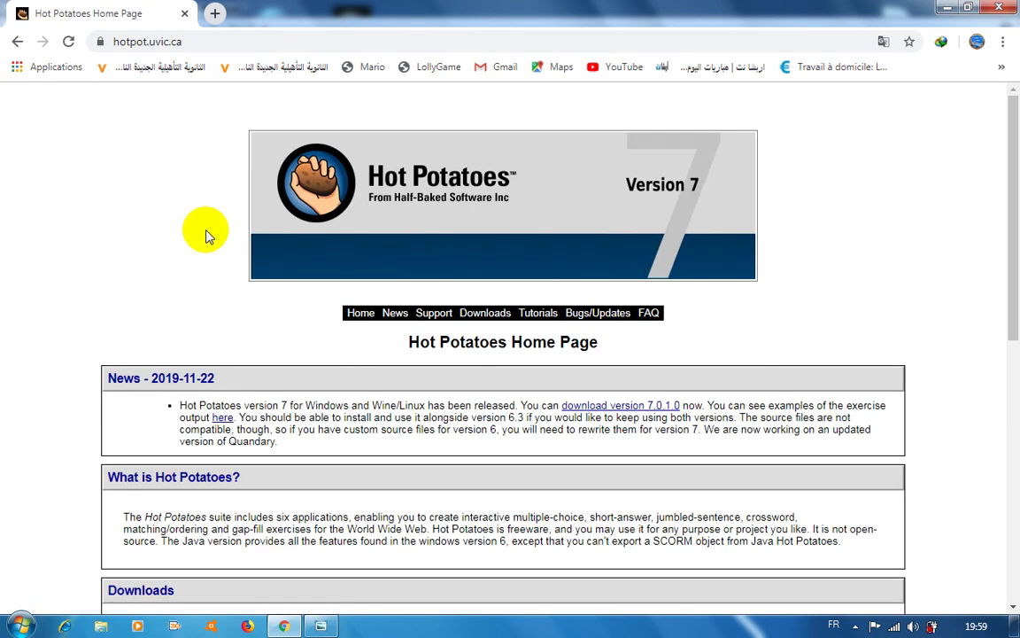
- Download the Hot Potatoes 7.0 Windows installer to the desktop as setup_hotpot_7010.exe, overwriting the existing file
click(592, 410)
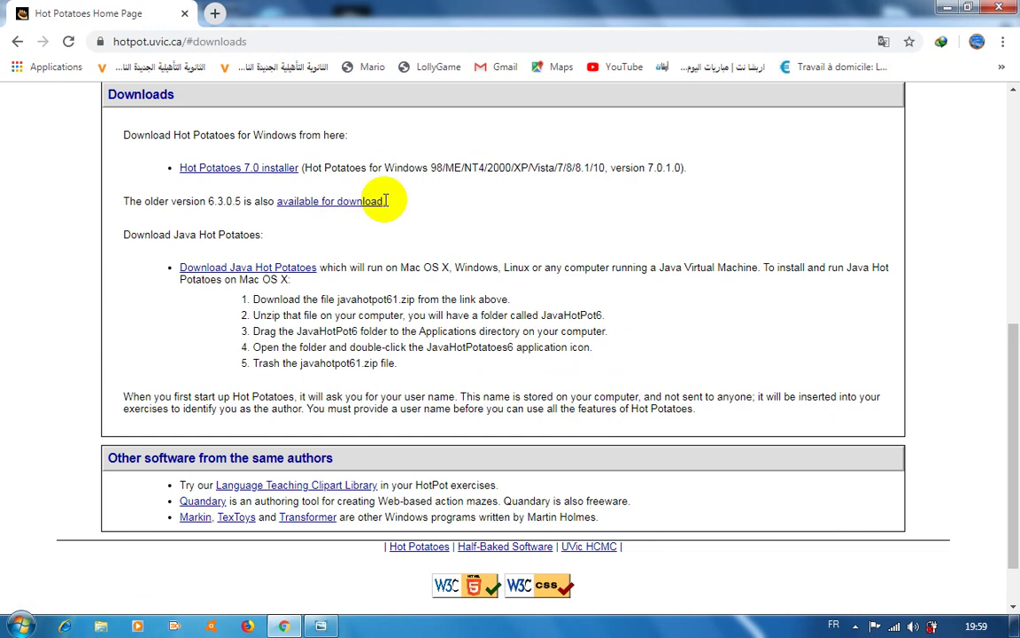
click(237, 175)
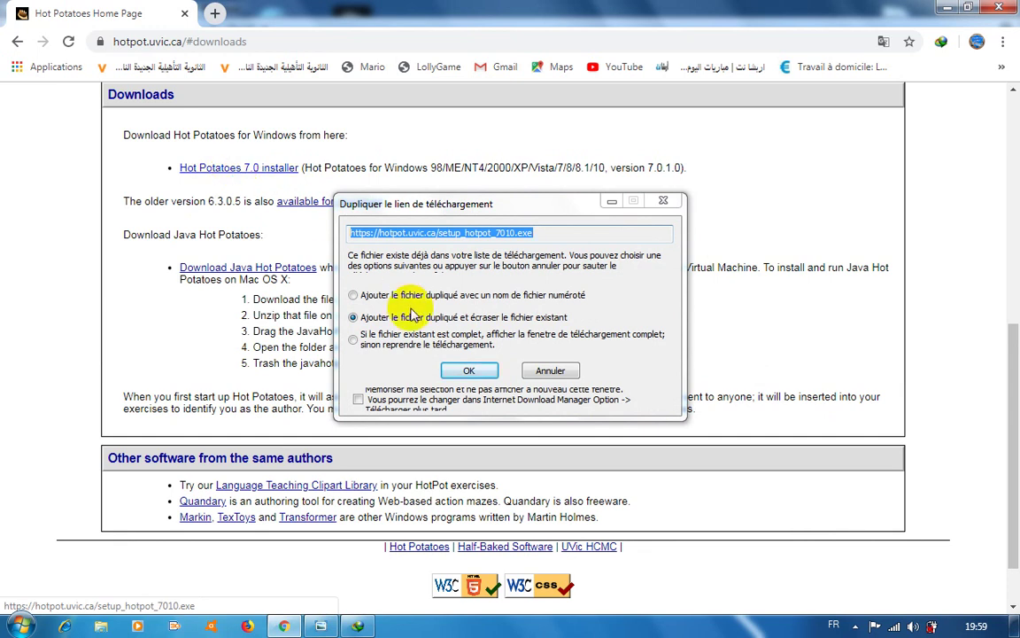
click(469, 371)
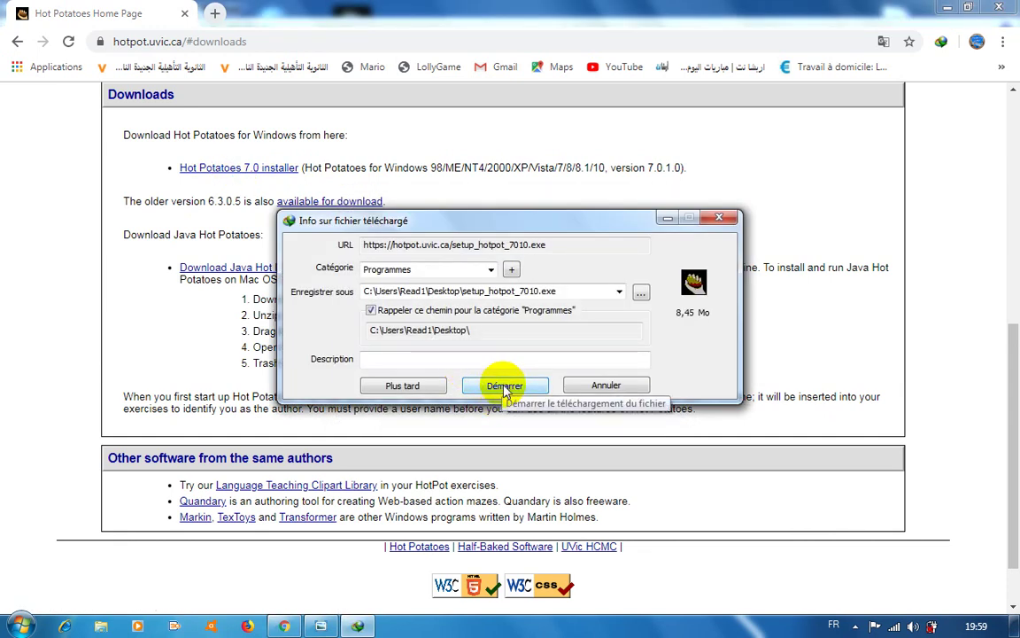
click(504, 386)
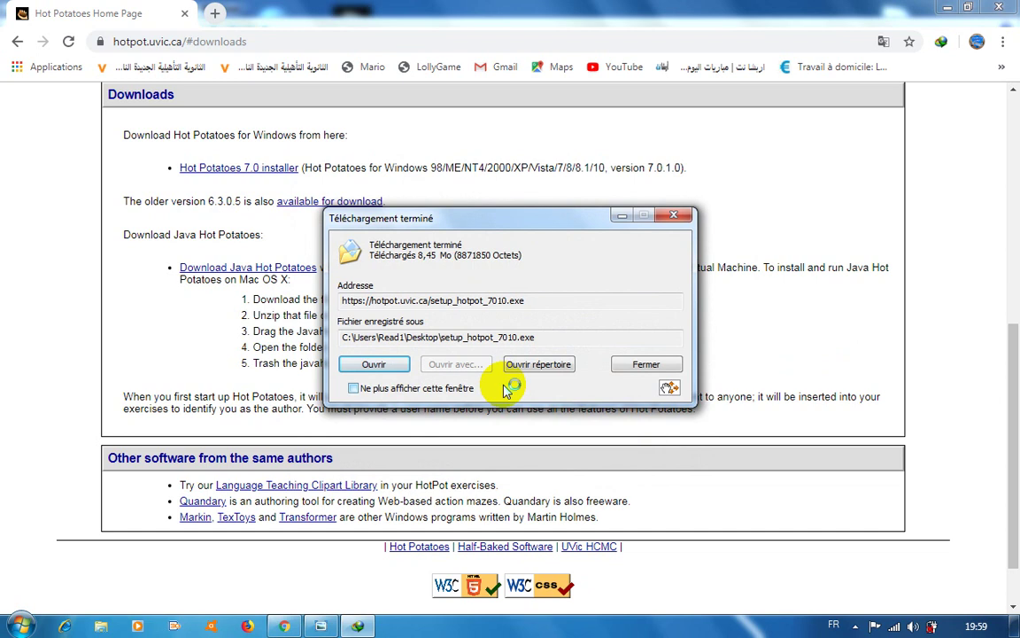
click(646, 364)
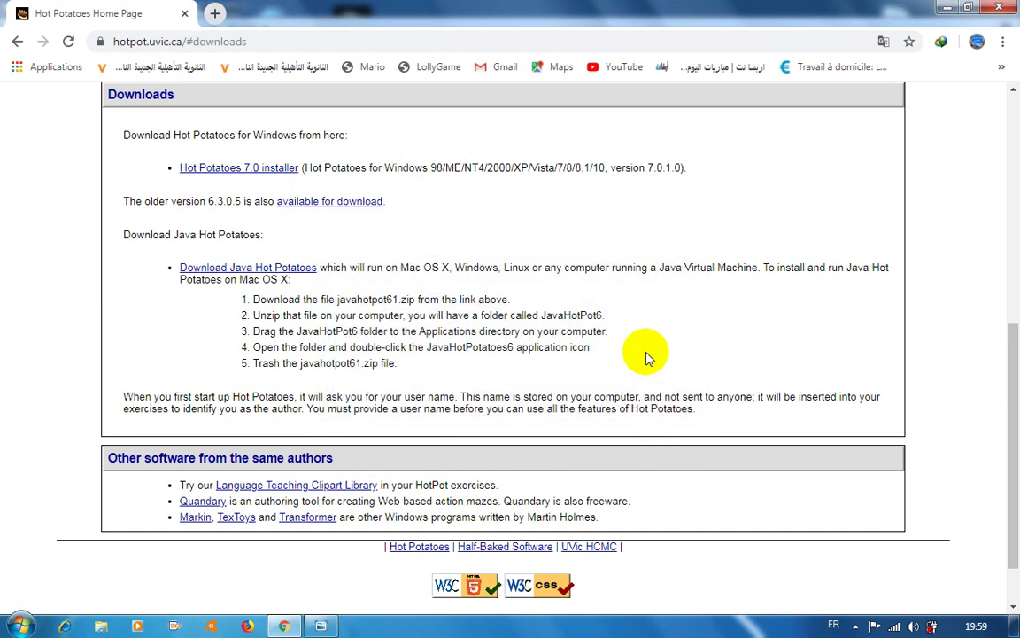
- Minimize the open windows, move the setup_hotpot_7010.exe icon to a free desktop area and launch it with Français as setup language
click(945, 9)
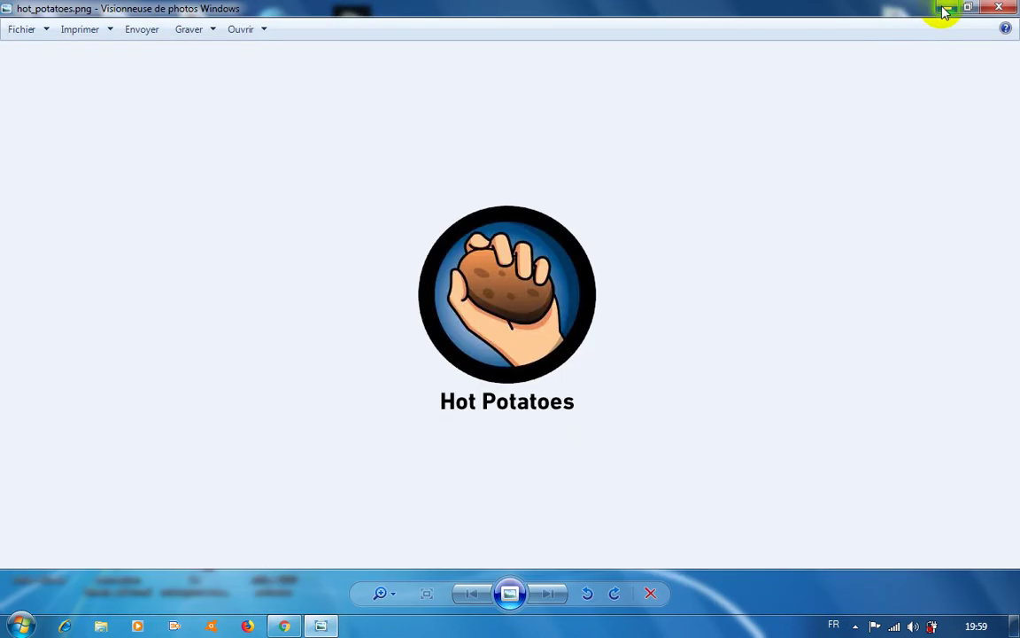
click(945, 11)
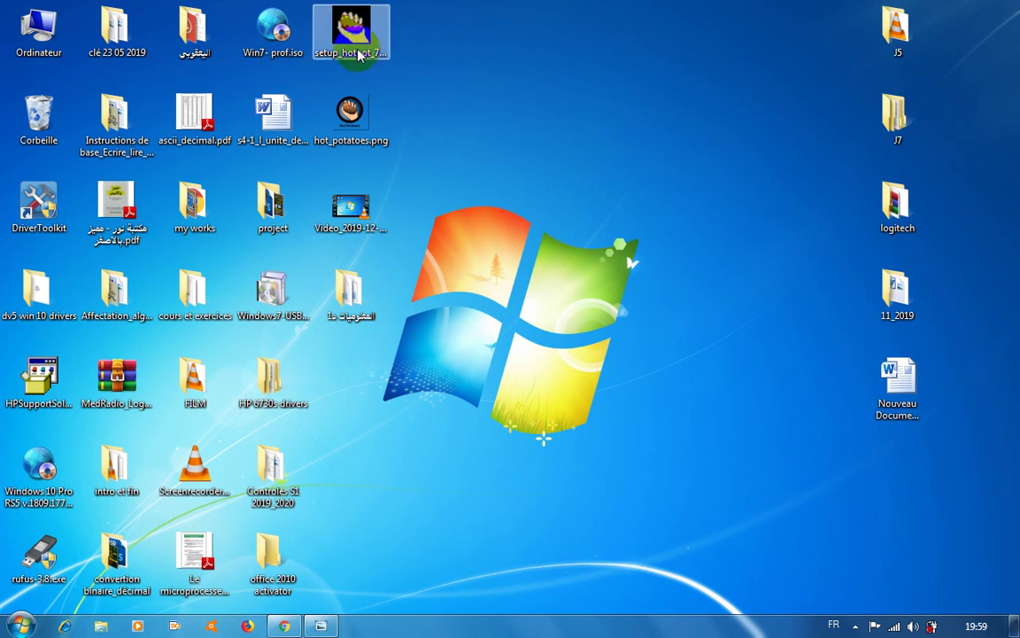
click(344, 41)
drag(344, 42, 584, 146)
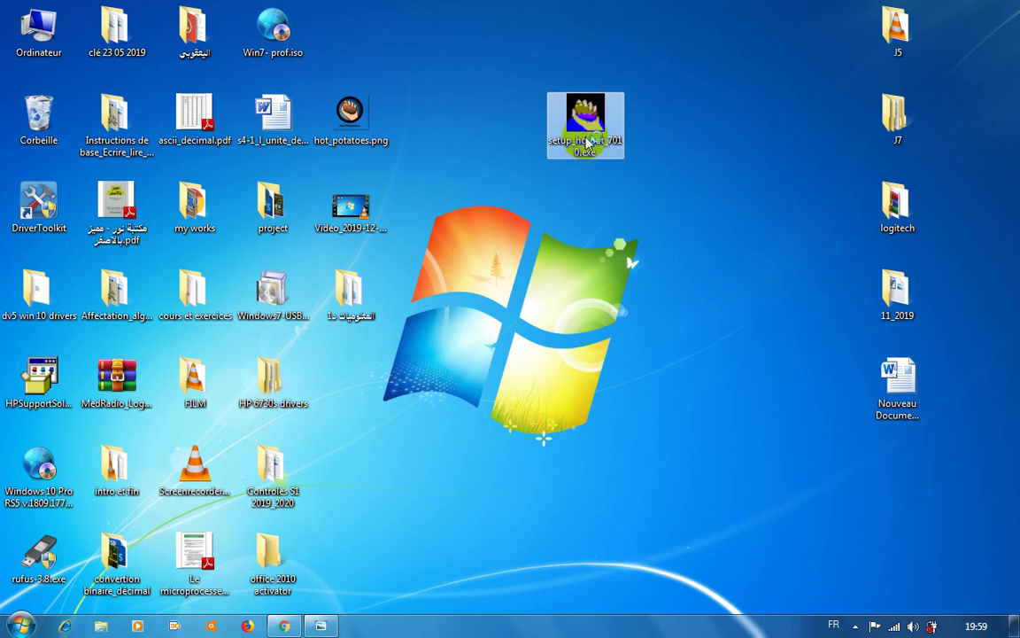
double_click(585, 141)
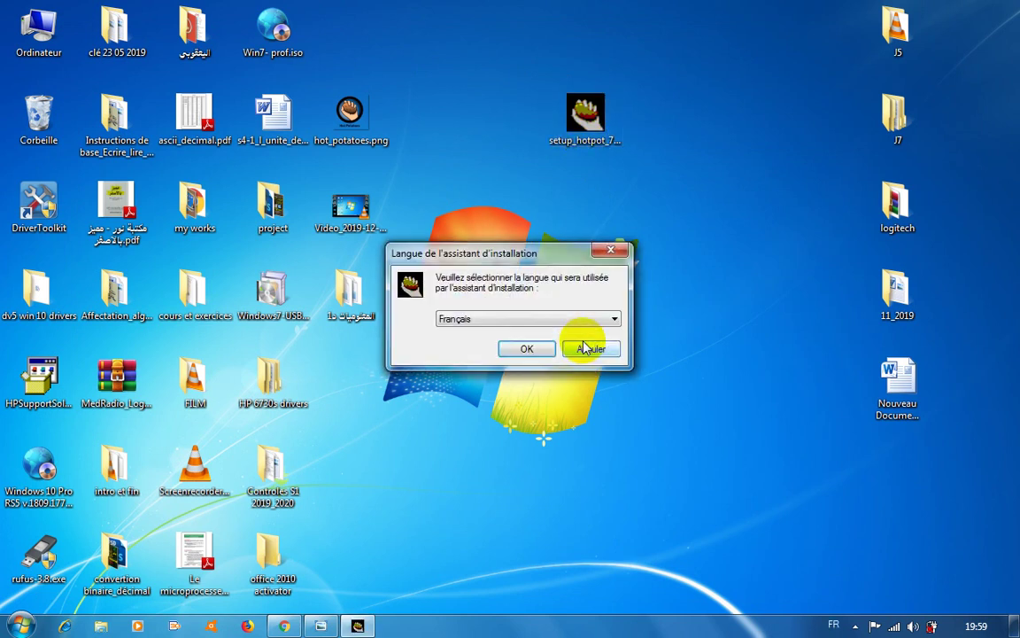
click(528, 349)
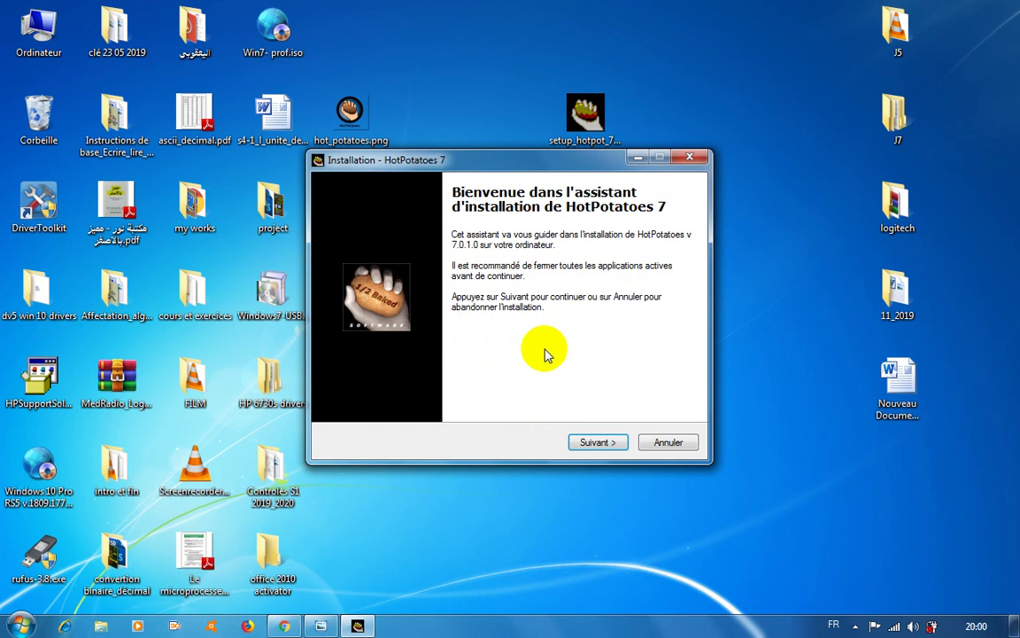
- Accept the licence agreement and install HotPotatoes 7 with the default Start menu folder and additional tasks, completing the setup wizard
click(599, 443)
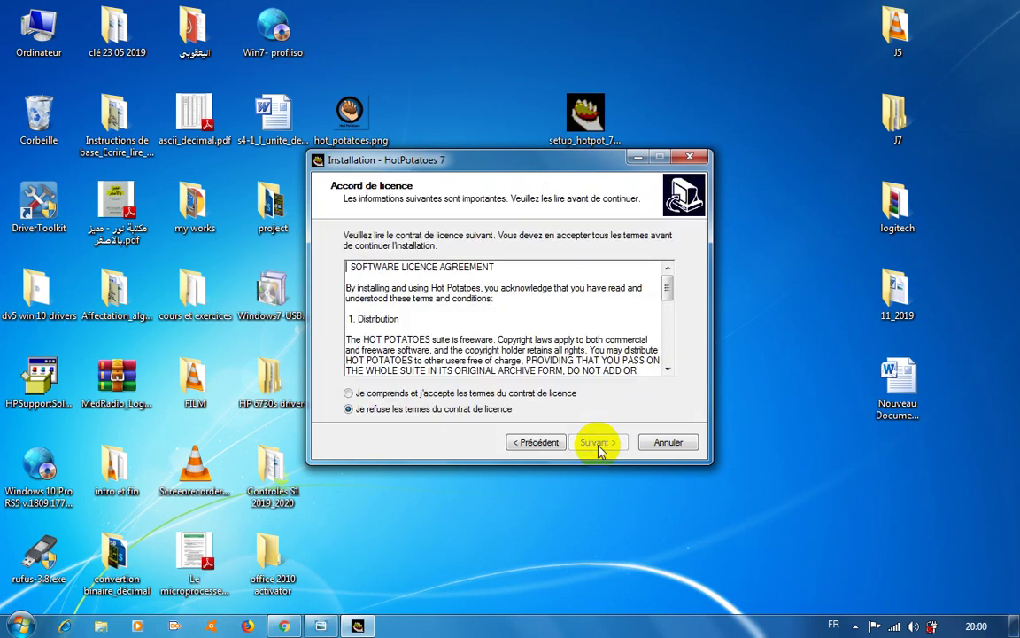
click(521, 394)
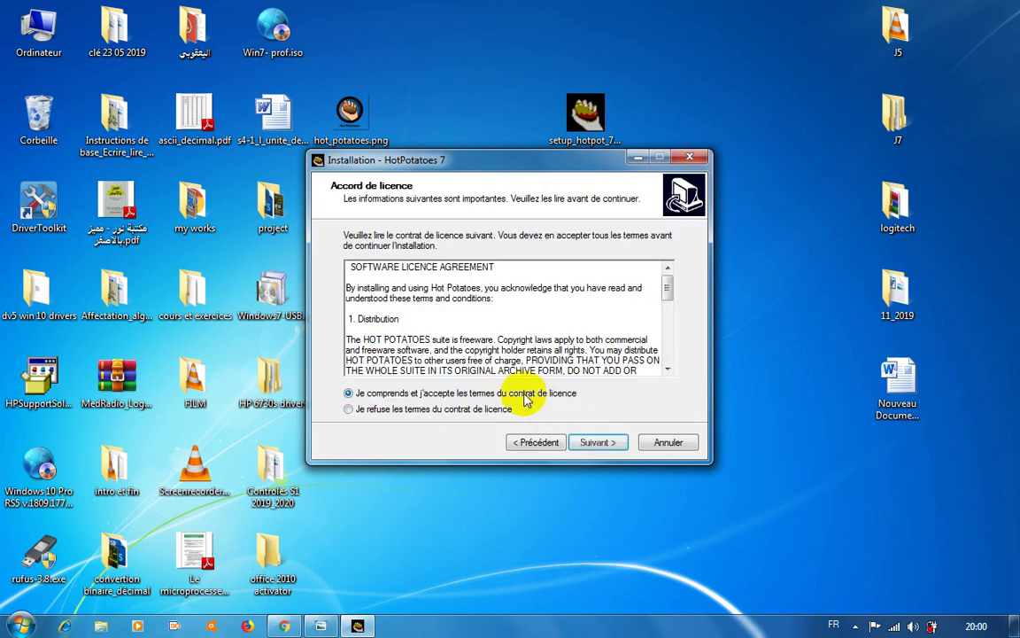
click(589, 442)
click(591, 444)
click(592, 443)
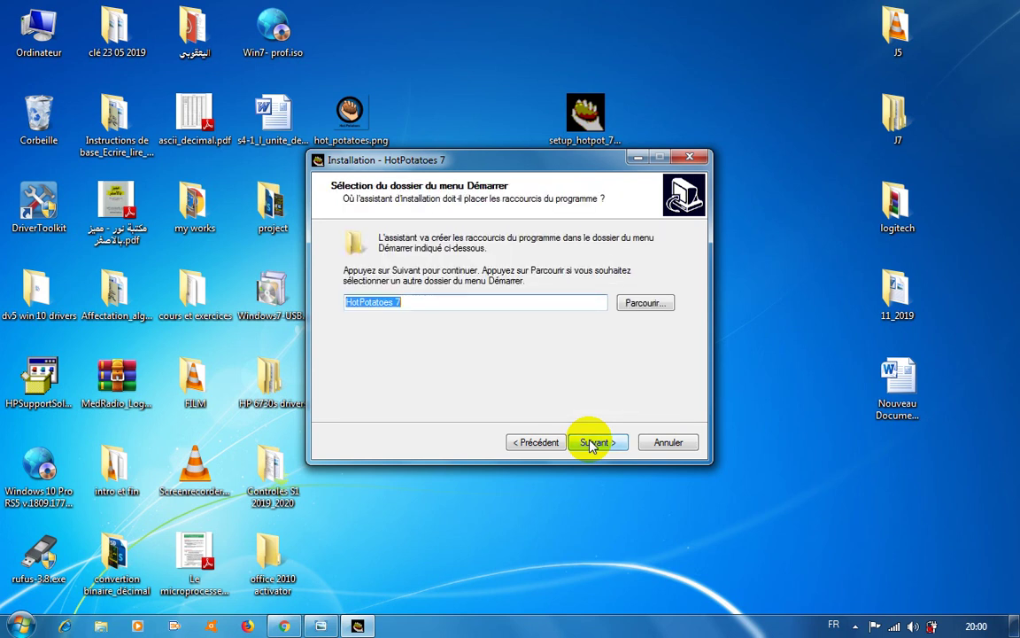
click(592, 443)
click(592, 443)
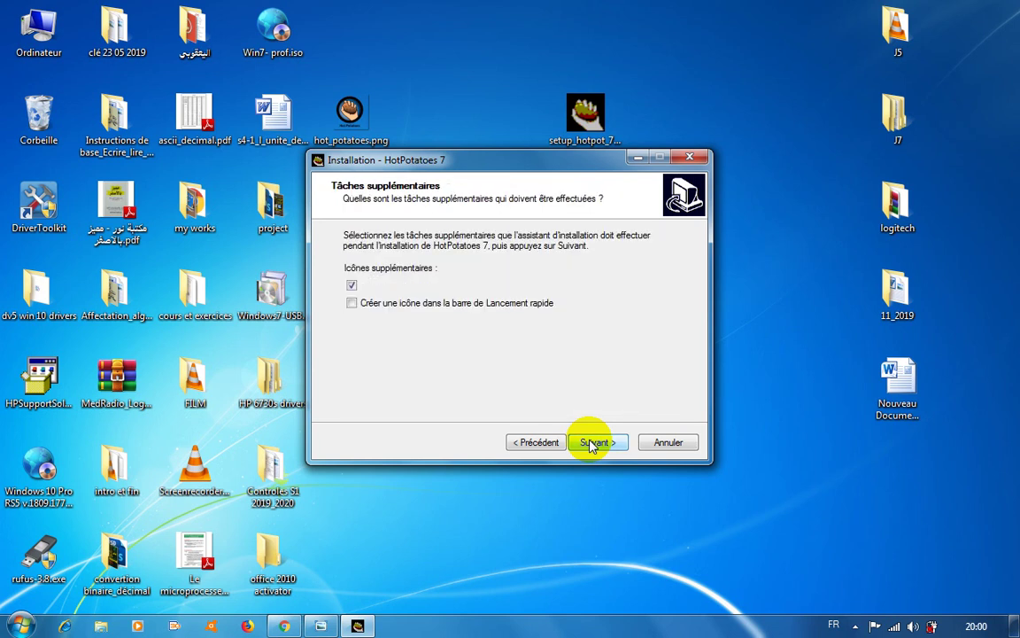
click(591, 443)
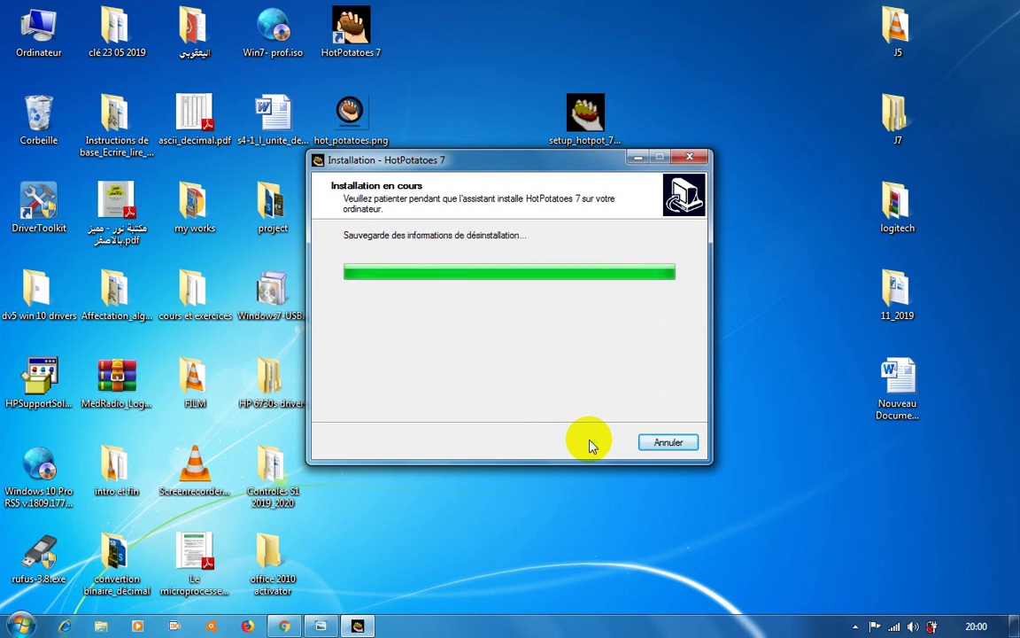
click(595, 442)
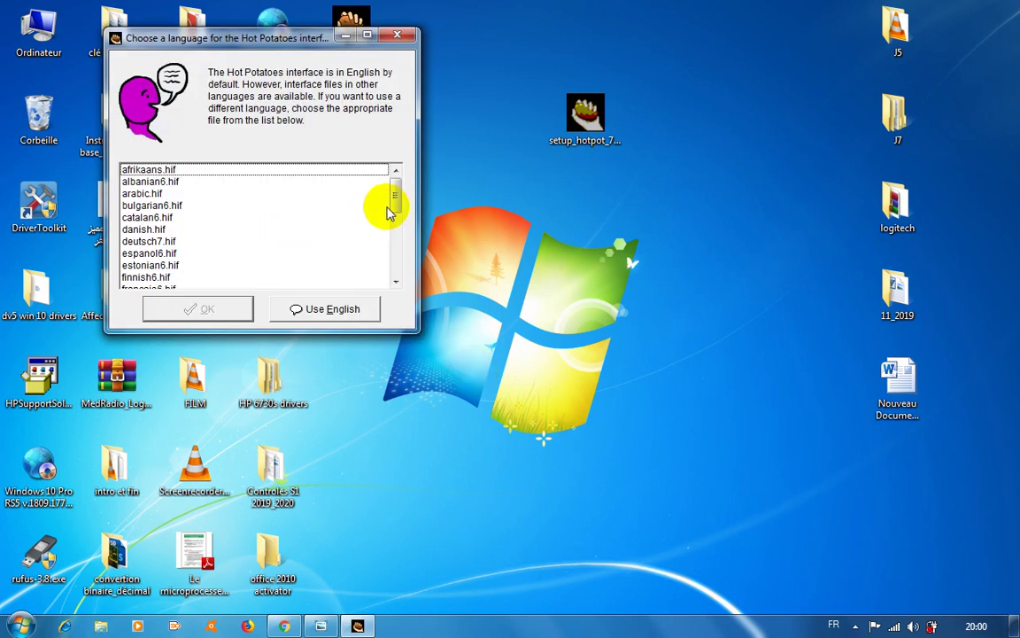
- Set the Hot Potatoes interface language to francais6.hif and move the main window towards the middle of the desktop
drag(395, 203, 395, 212)
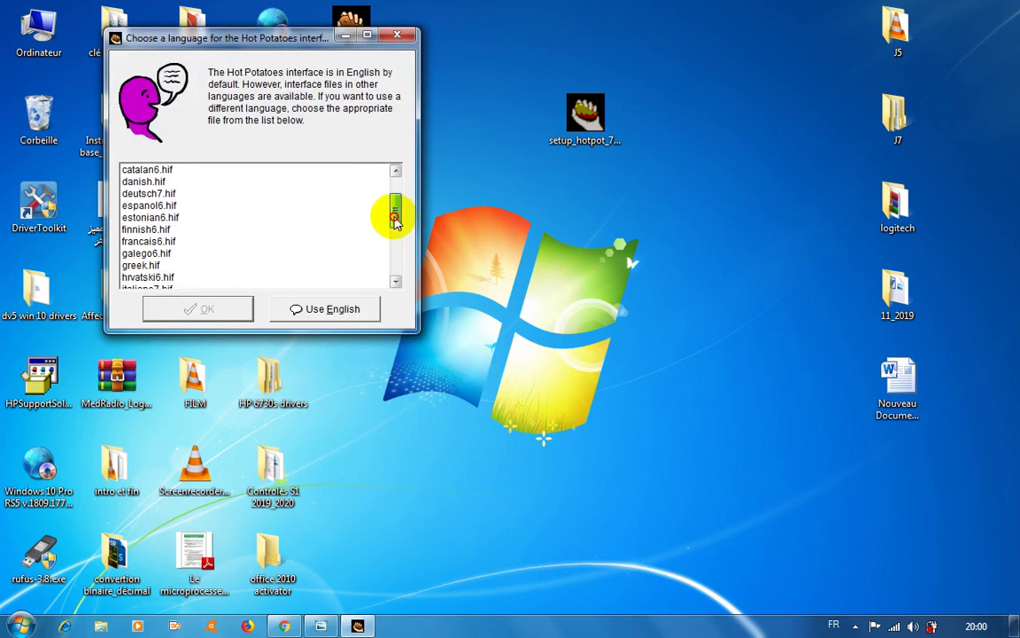
click(150, 242)
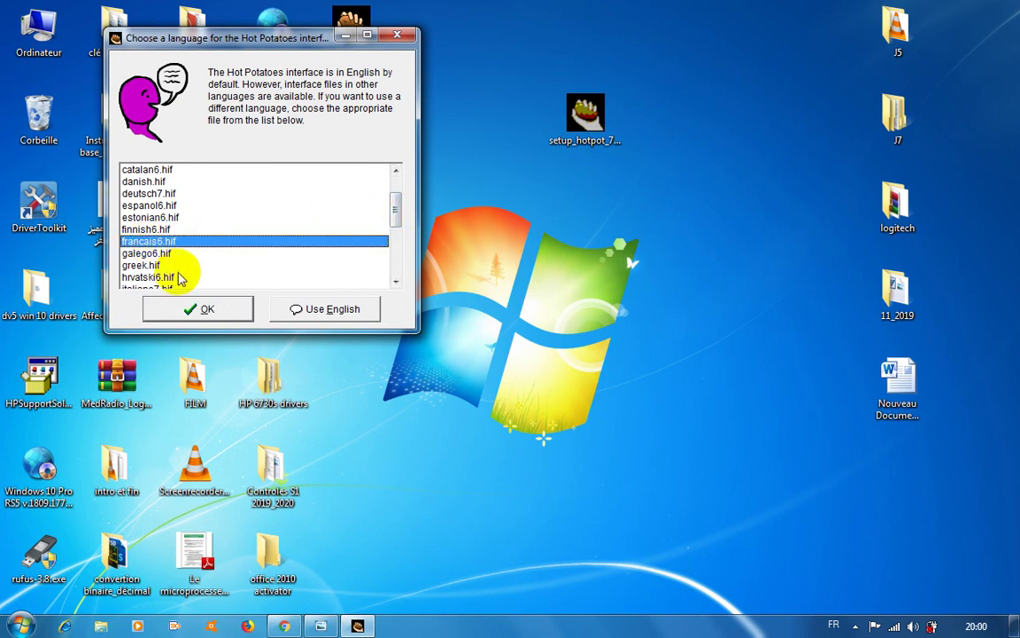
click(206, 310)
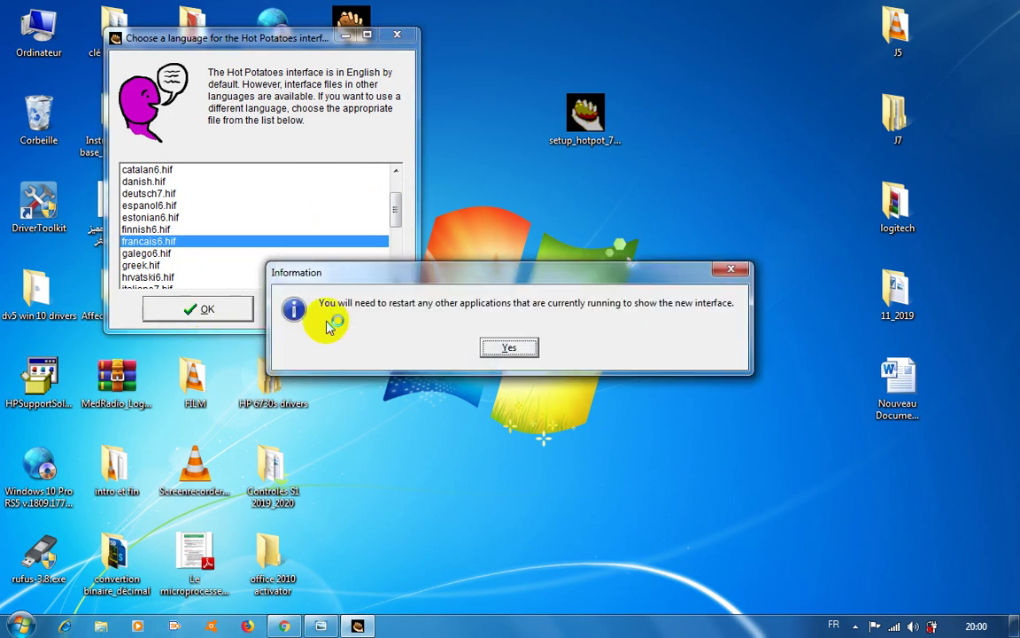
click(516, 352)
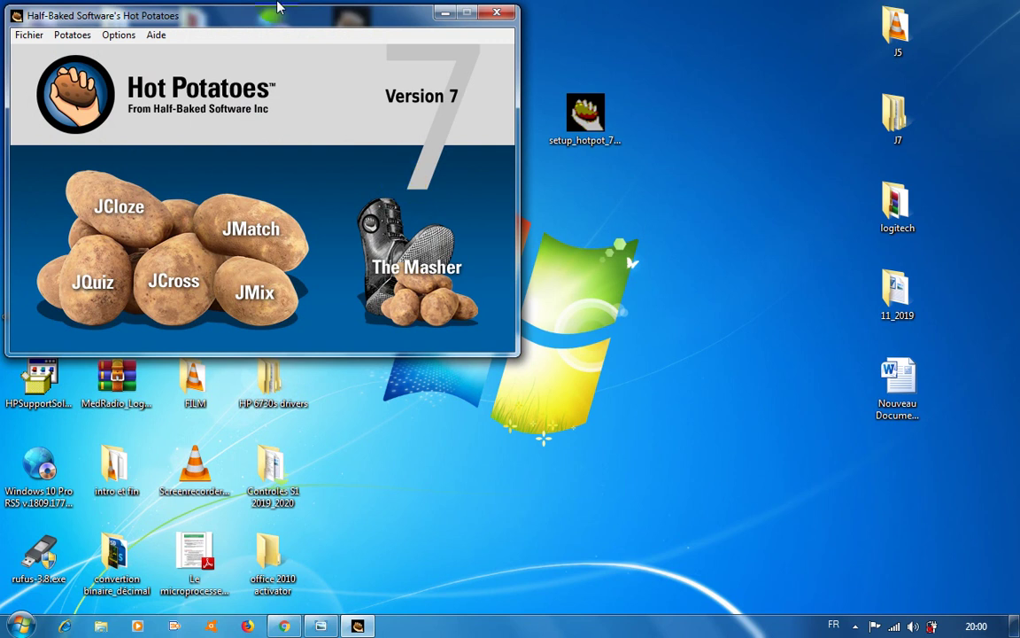
drag(281, 16, 508, 103)
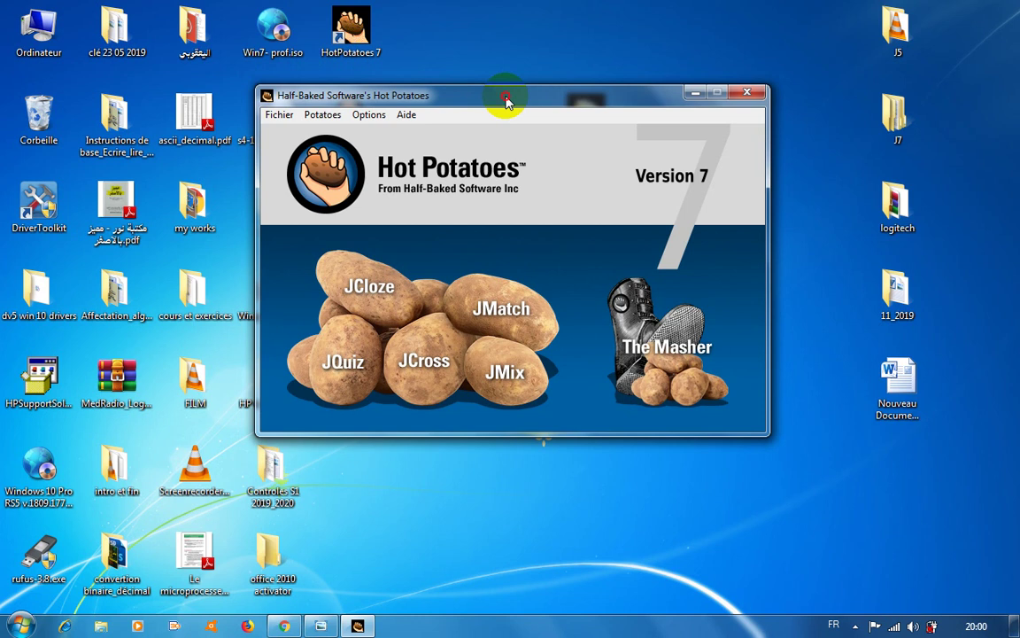
mouse_move(507, 100)
mouse_down()
mouse_move(498, 99)
mouse_move(526, 106)
mouse_move(511, 107)
mouse_up()
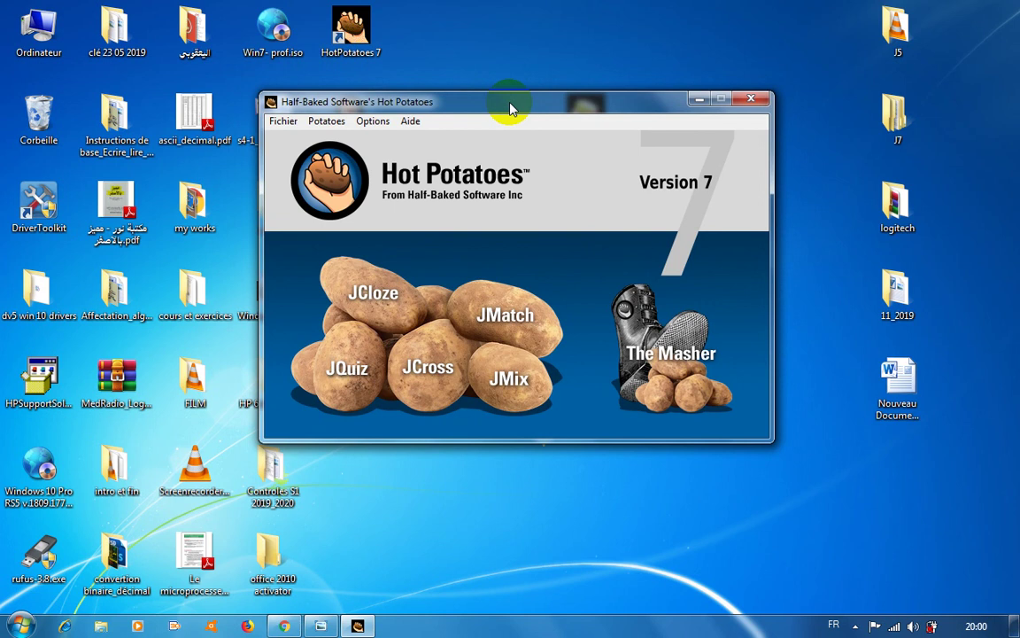
click(285, 123)
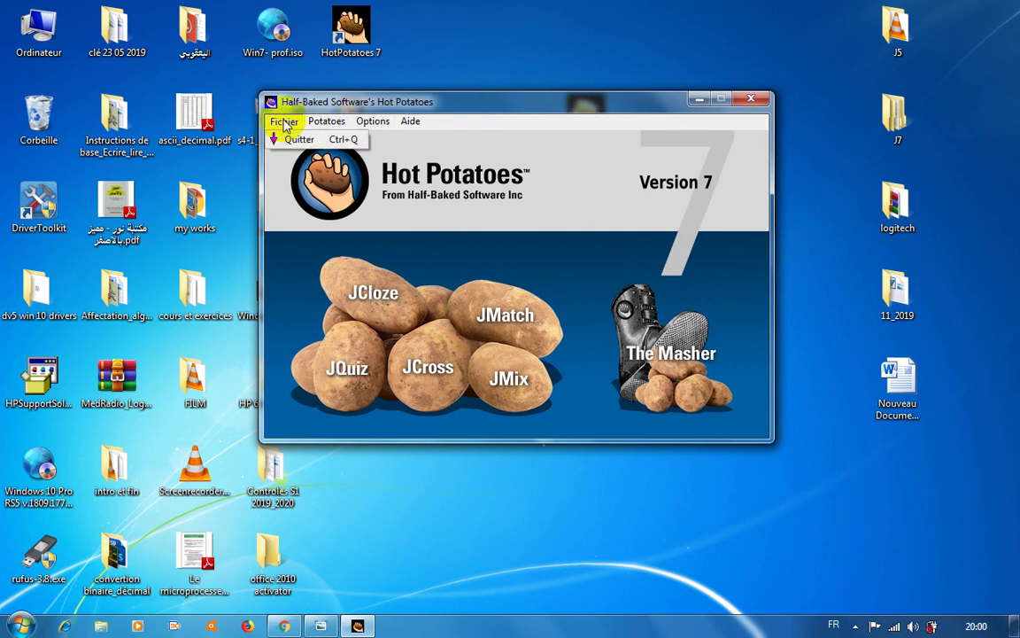
mouse_move(410, 128)
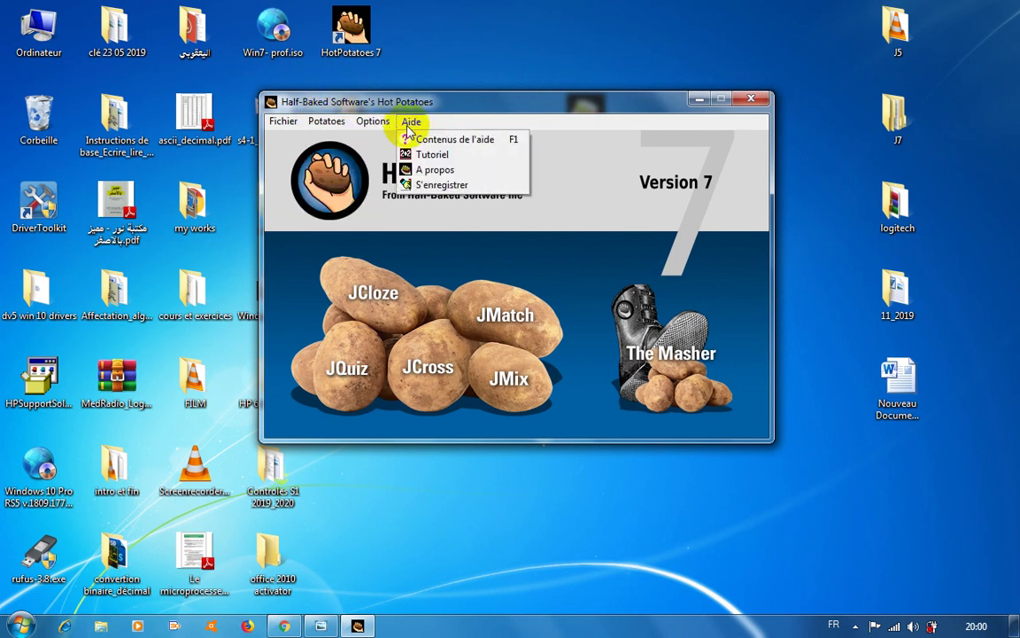
mouse_move(319, 126)
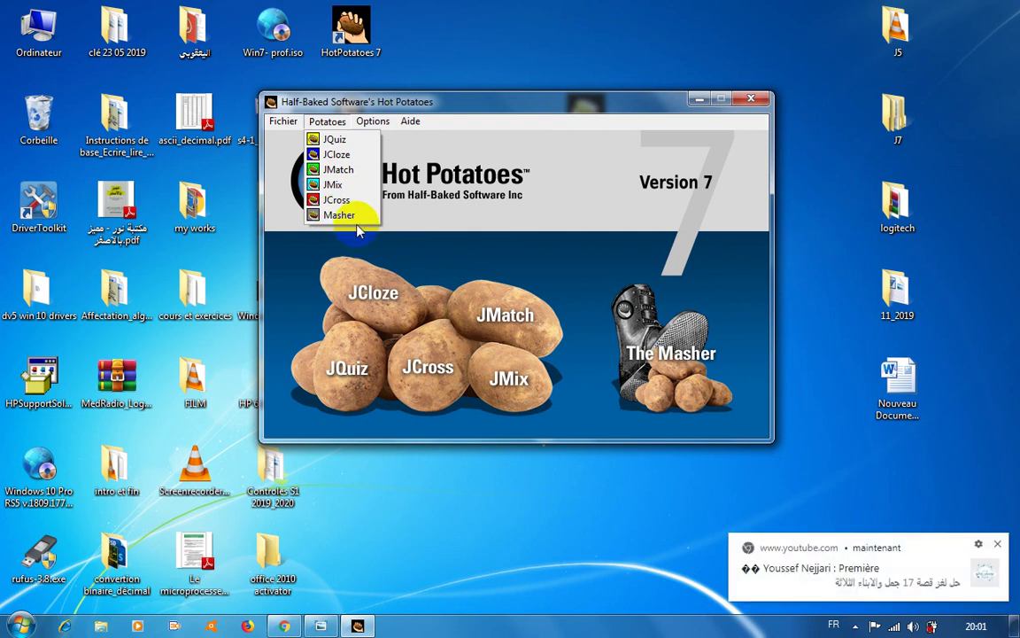
click(394, 258)
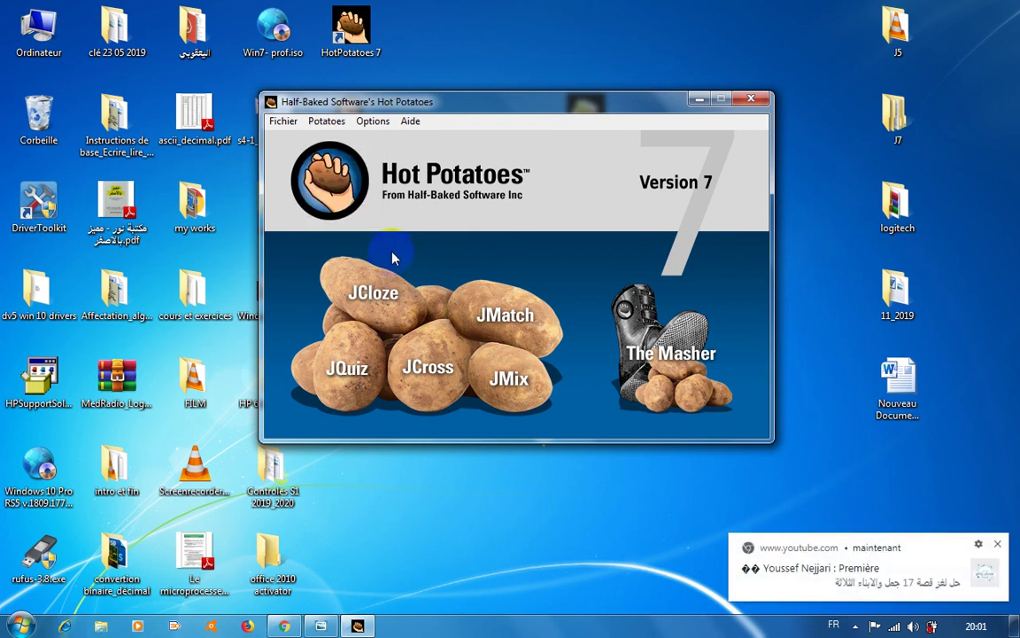
click(999, 544)
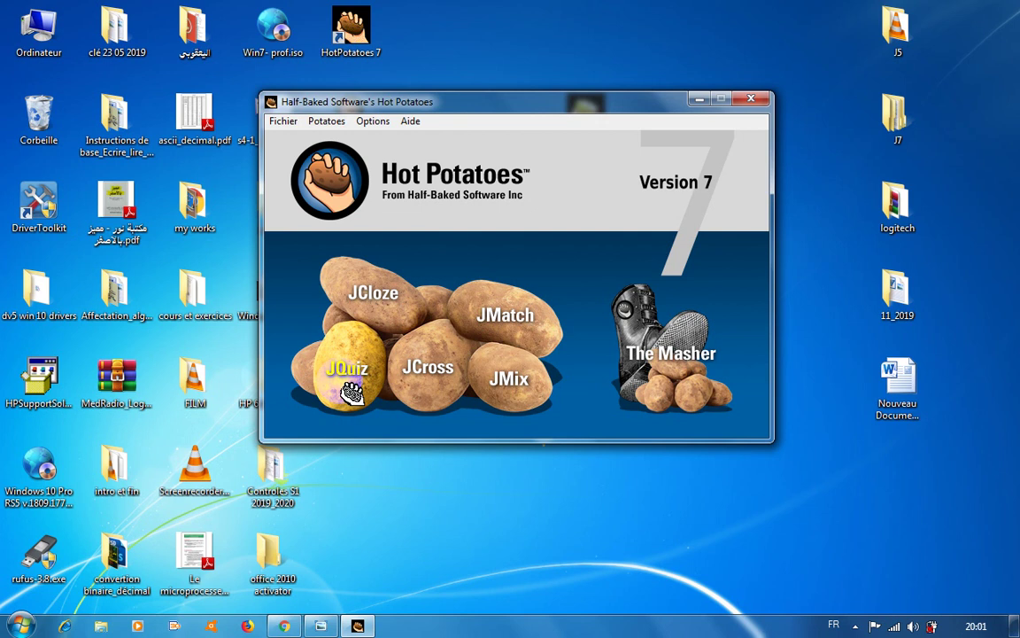
click(443, 387)
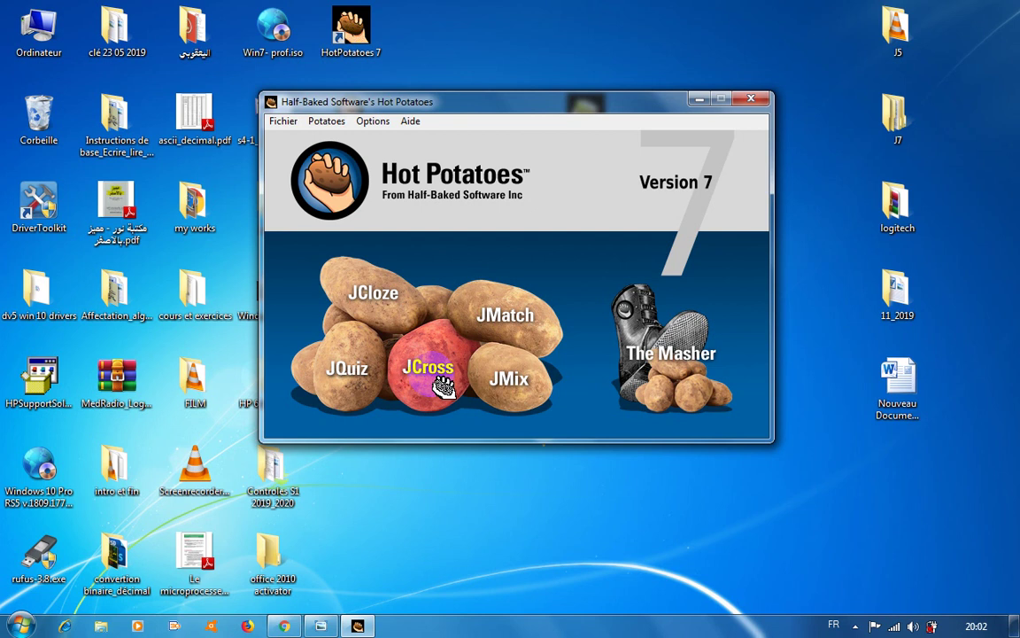
click(512, 383)
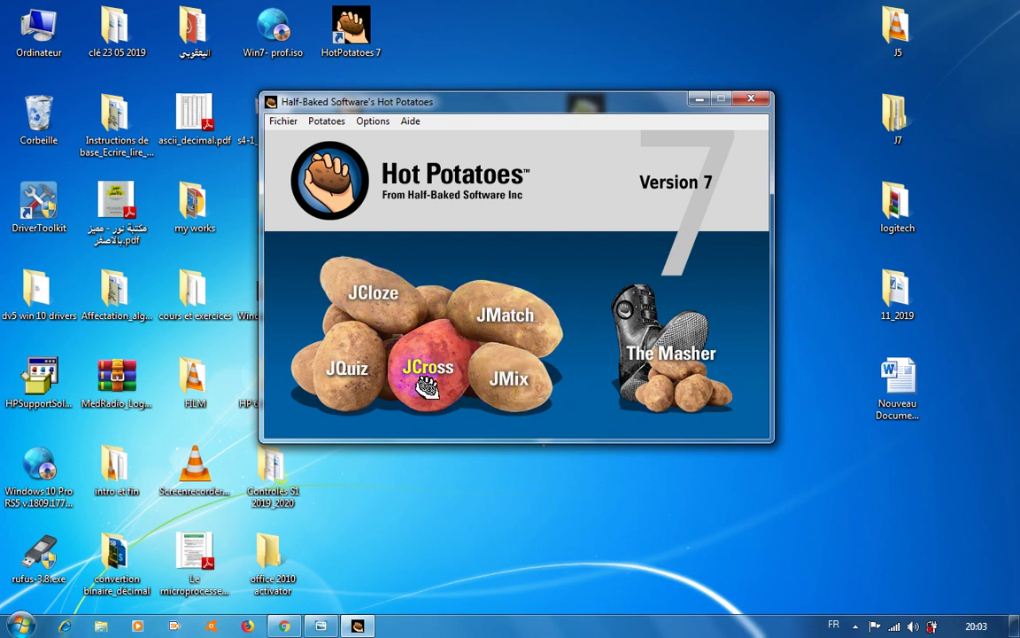
click(365, 388)
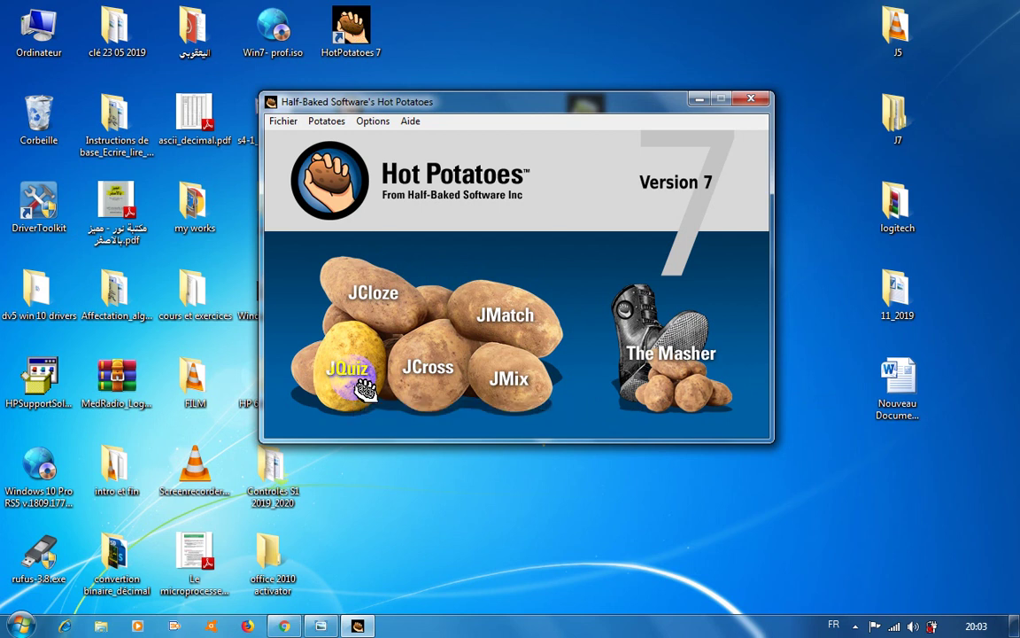